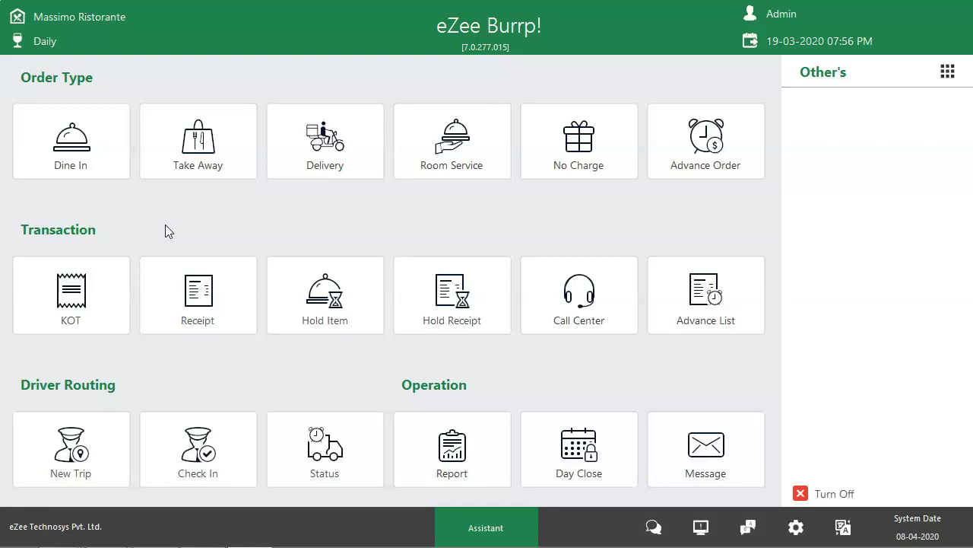
# - Open dine-in KOT 93 for table MD 10 for editing
pyautogui.click(116, 151)
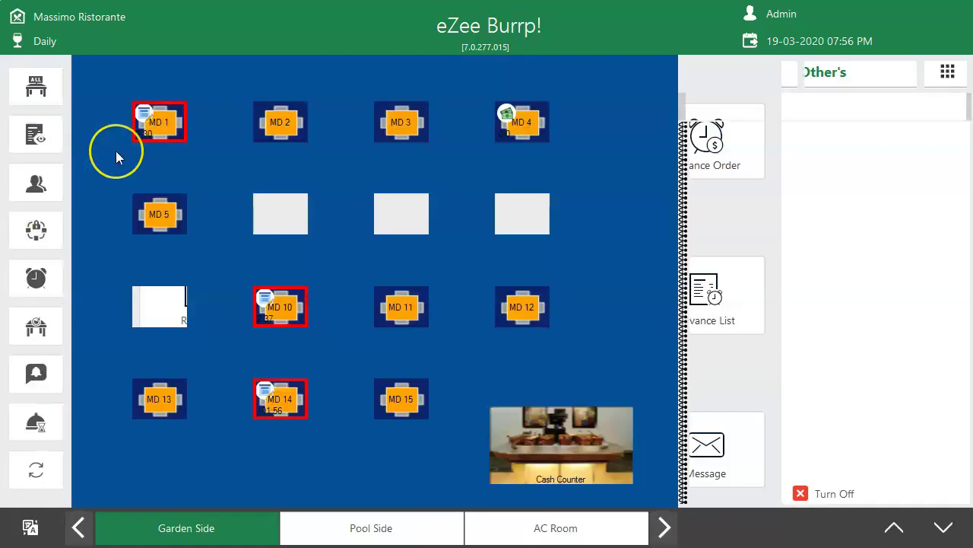
pyautogui.click(283, 306)
pyautogui.click(278, 189)
pyautogui.click(265, 136)
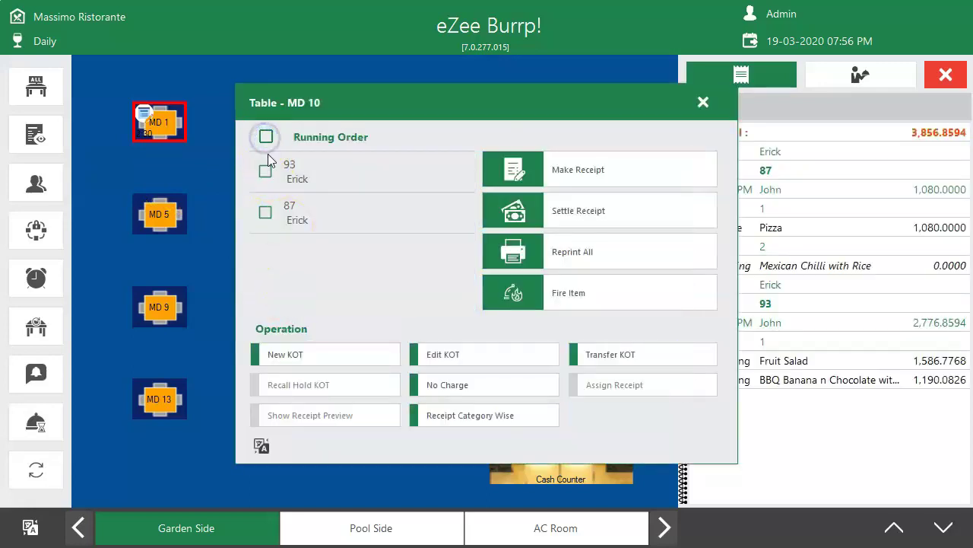
pyautogui.click(266, 171)
pyautogui.click(434, 350)
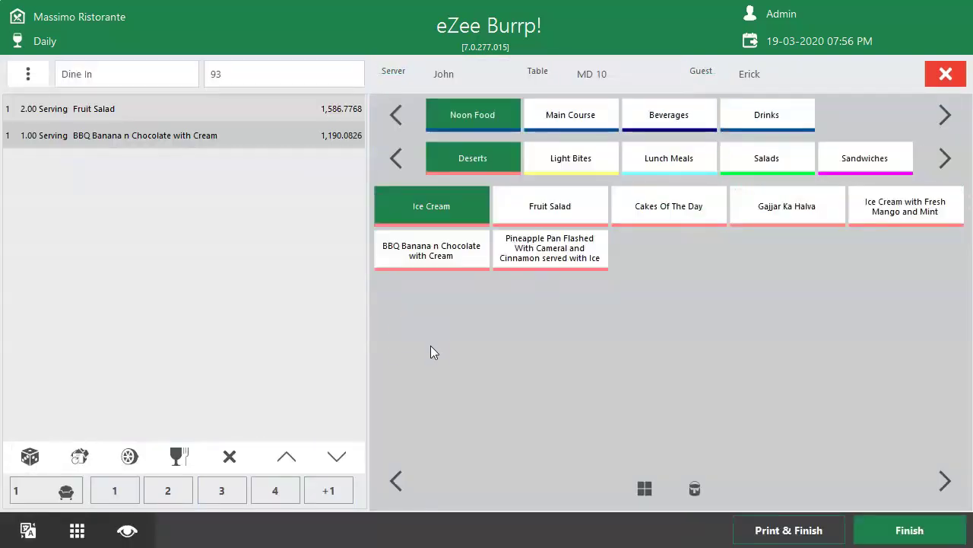
pyautogui.click(358, 321)
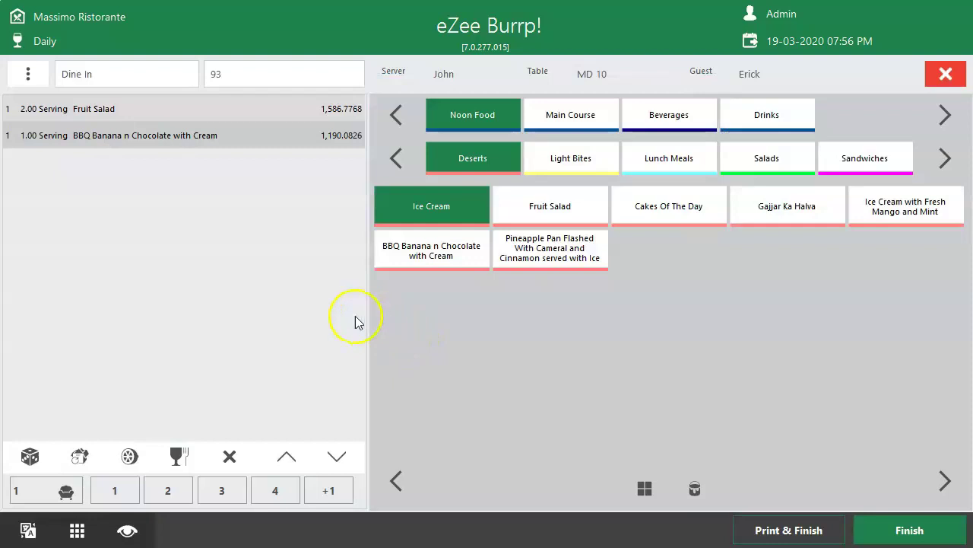
# - Reduce Fruit Salad on order 93 from 2.00 to 1.00 serving
pyautogui.click(66, 111)
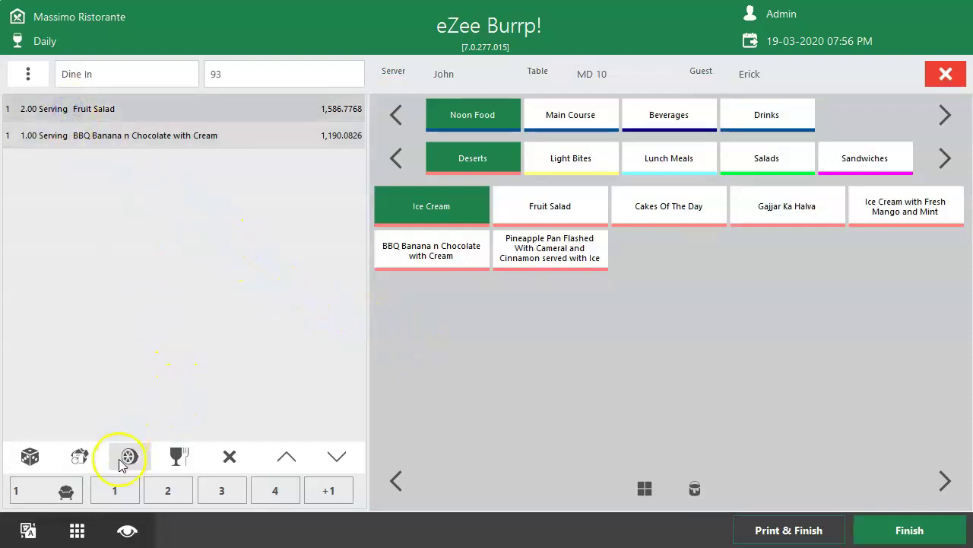
pyautogui.click(80, 457)
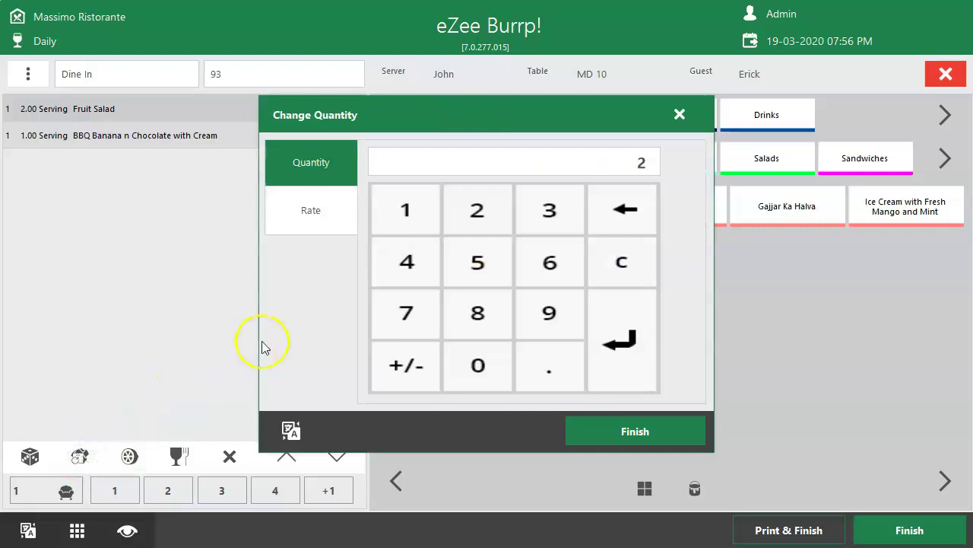
pyautogui.click(403, 211)
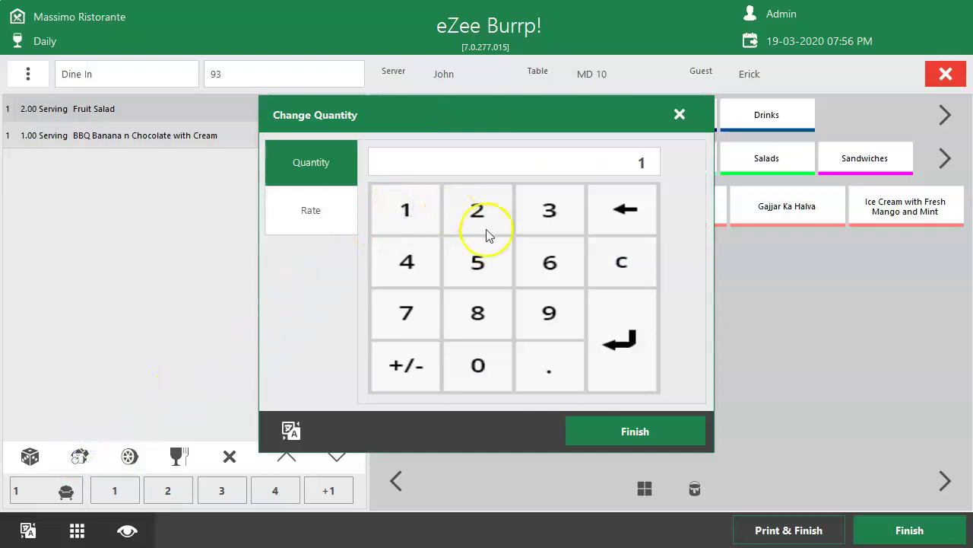
pyautogui.click(587, 427)
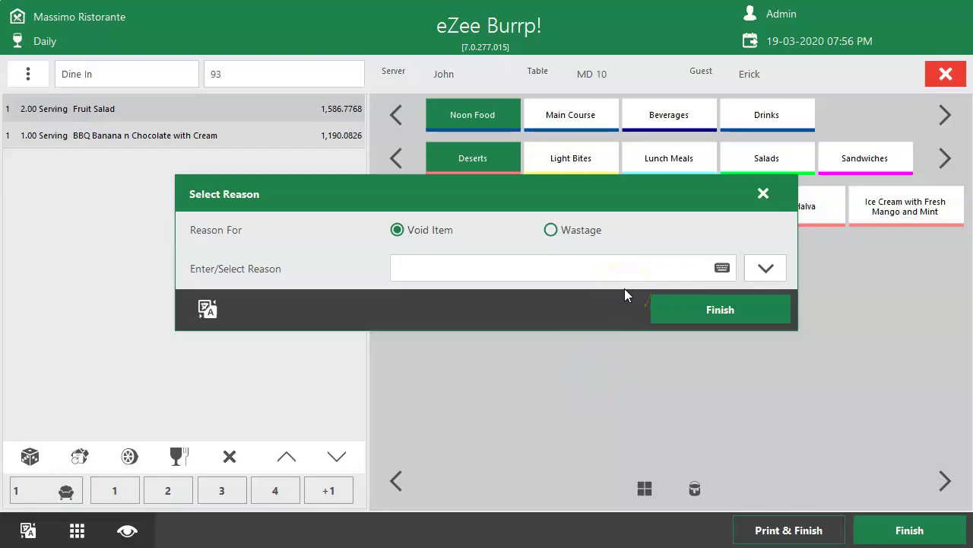
# - Record Data Error as the void reason for the removed Fruit Salad serving
pyautogui.click(723, 267)
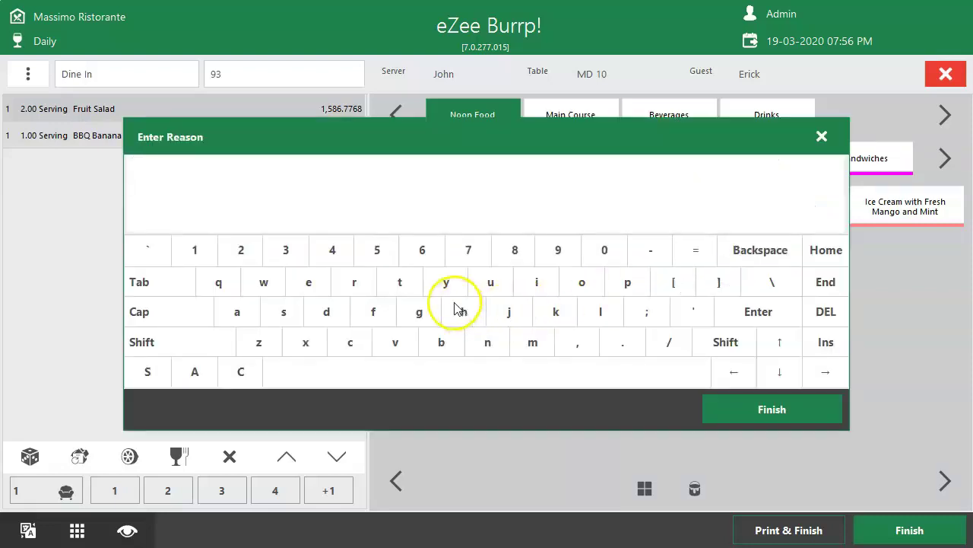
pyautogui.click(400, 282)
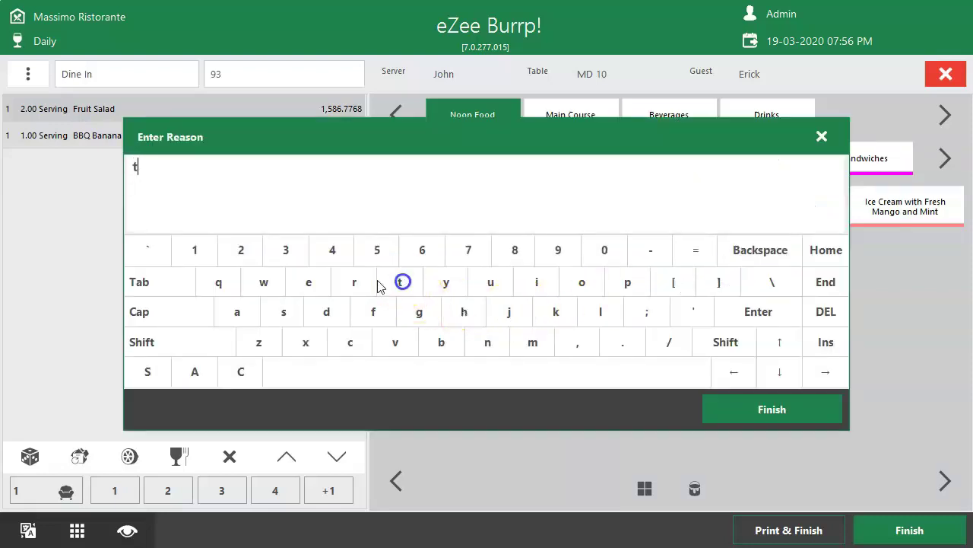
pyautogui.click(304, 283)
pyautogui.click(284, 312)
pyautogui.click(401, 282)
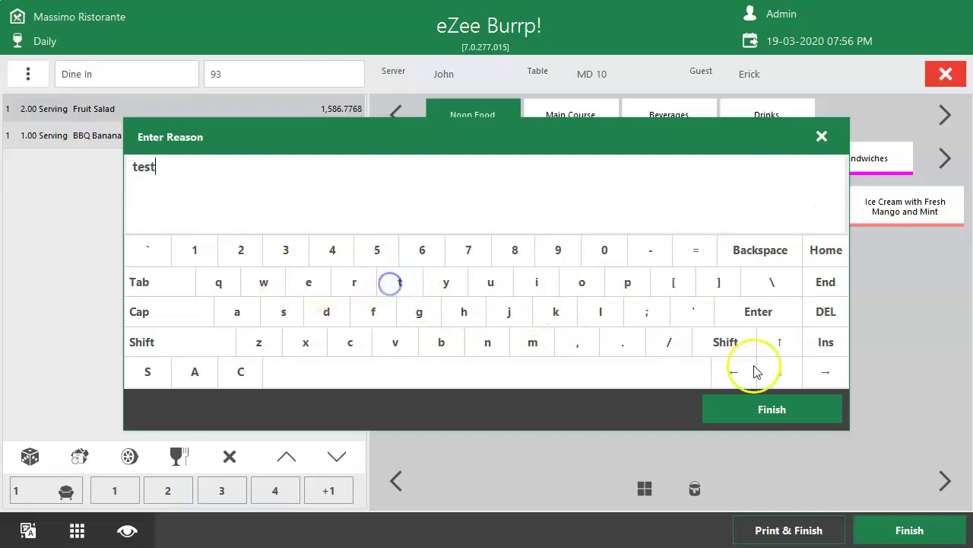
pyautogui.click(748, 409)
pyautogui.click(761, 270)
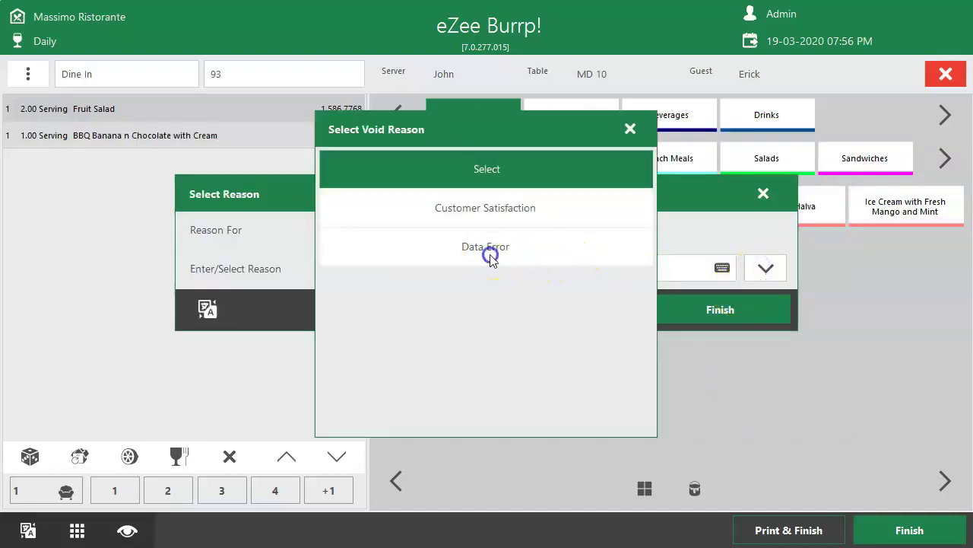
pyautogui.click(489, 251)
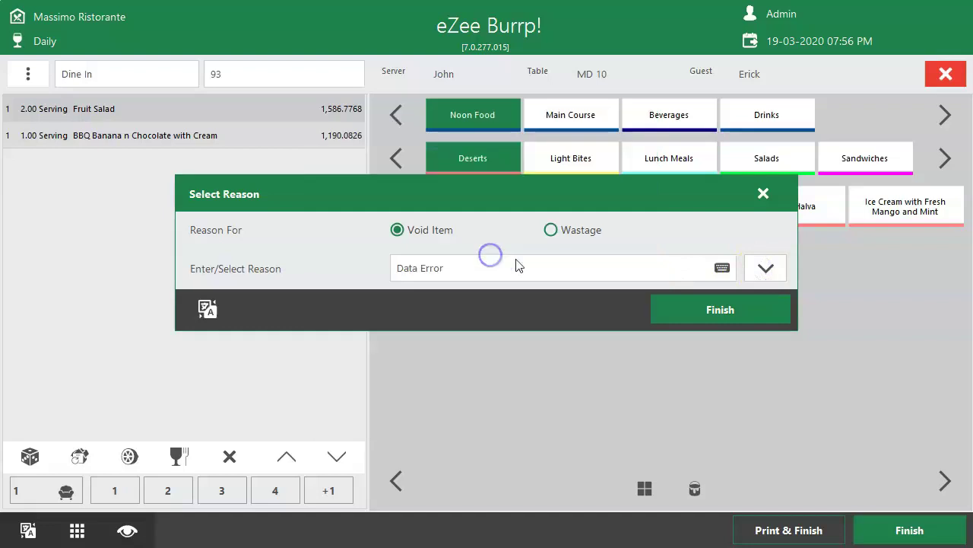
pyautogui.click(676, 306)
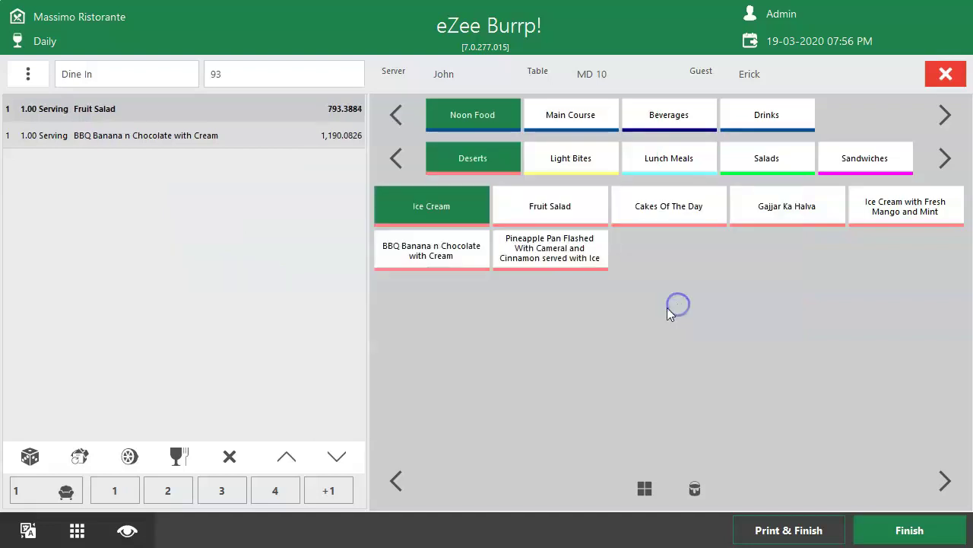
pyautogui.click(150, 137)
# - Void BBQ Banana n Chocolate with Cream for Data Error and save order 93 with Print & Finish
pyautogui.click(232, 456)
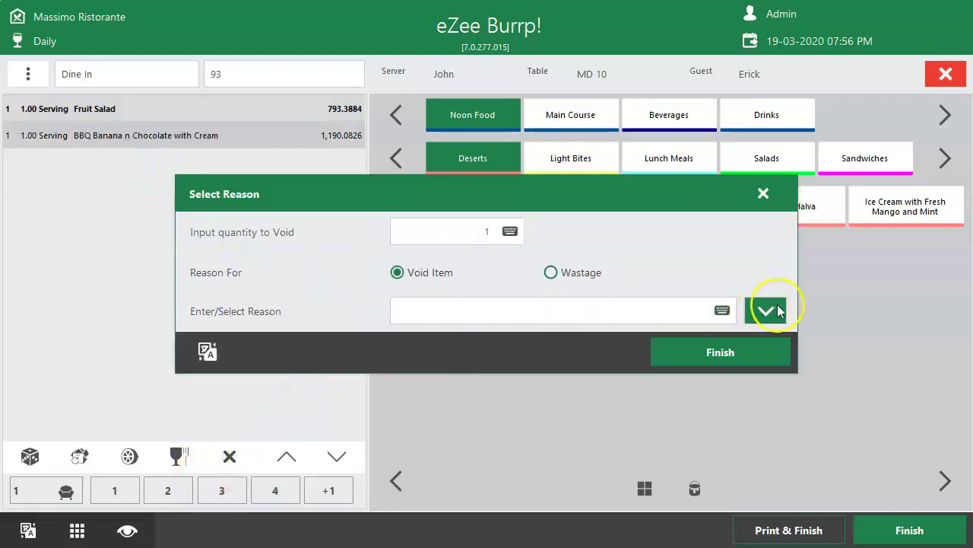
pyautogui.click(506, 232)
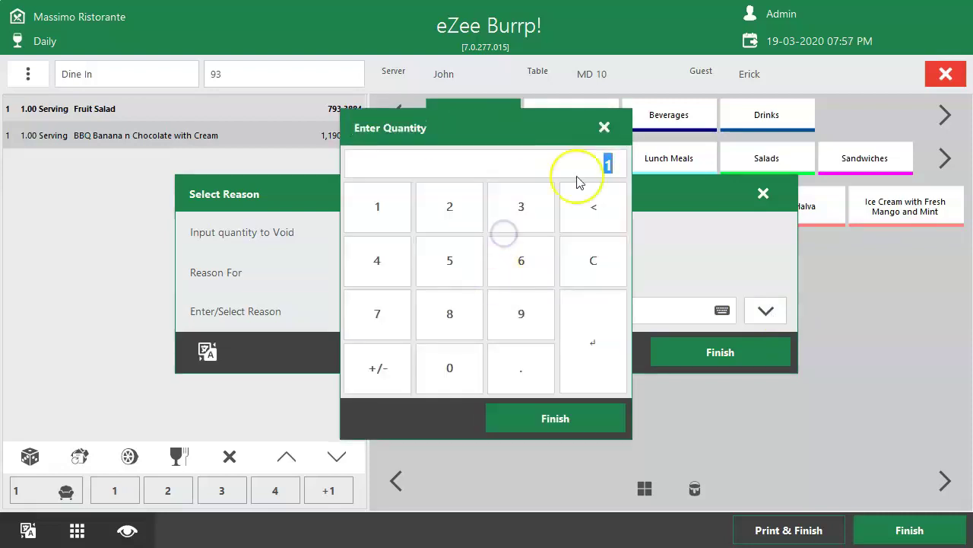
pyautogui.click(604, 128)
pyautogui.click(765, 308)
pyautogui.click(493, 239)
pyautogui.click(701, 358)
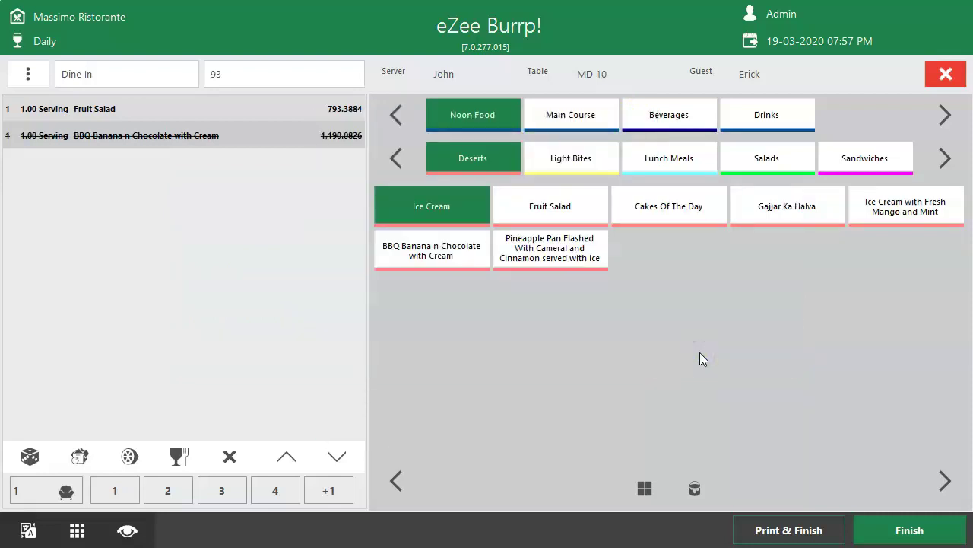
pyautogui.click(784, 532)
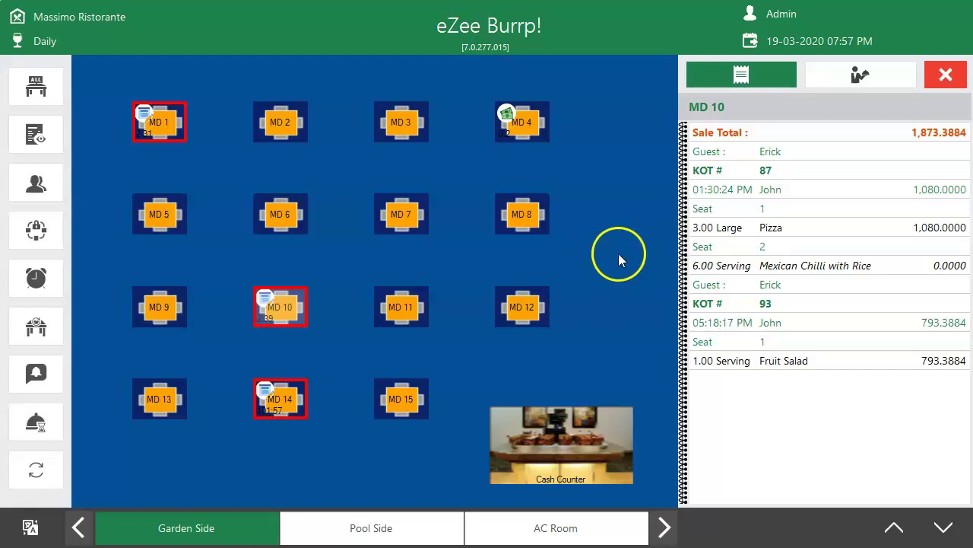
# - Recall table MD 4's order and cut BBQ Banana n Chocolate from 5 to 2 servings
pyautogui.click(545, 126)
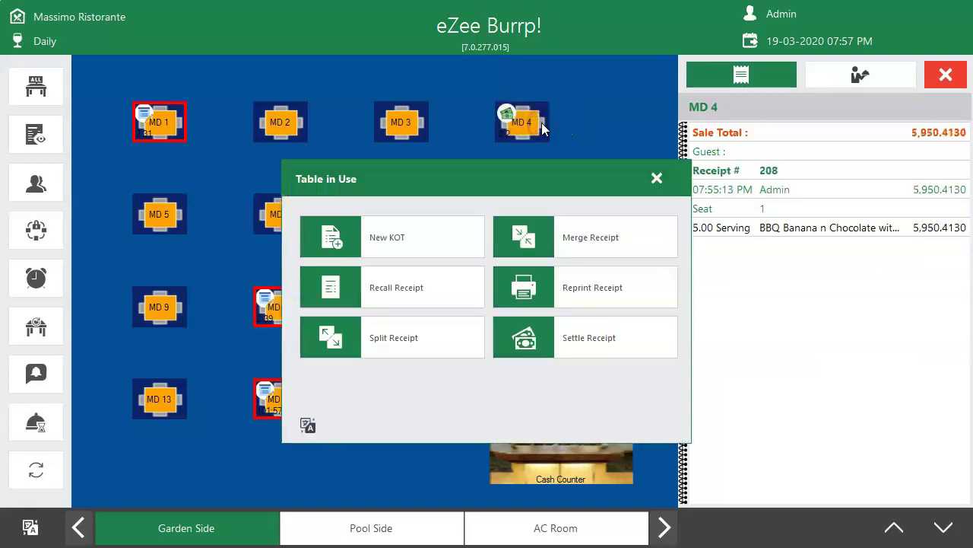
pyautogui.click(432, 290)
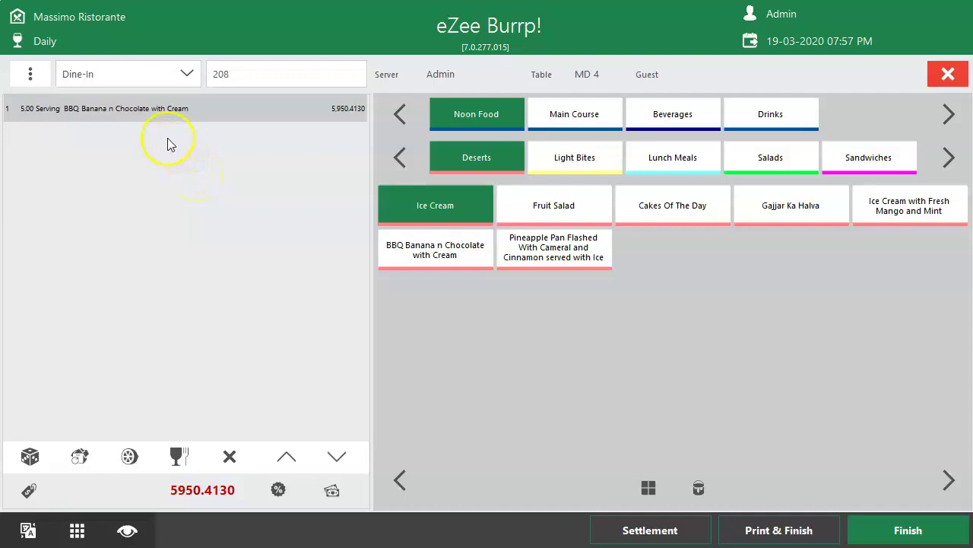
pyautogui.click(124, 110)
pyautogui.click(82, 460)
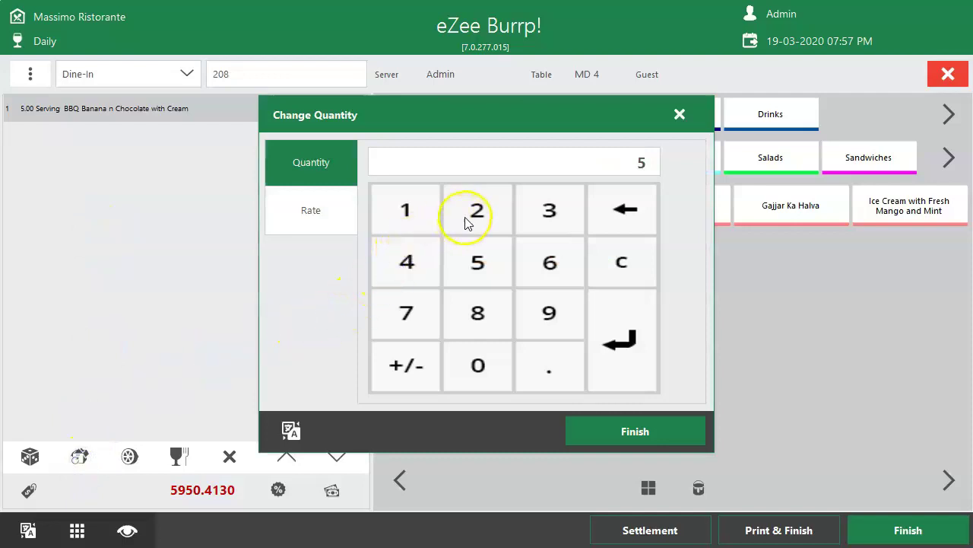
pyautogui.click(476, 213)
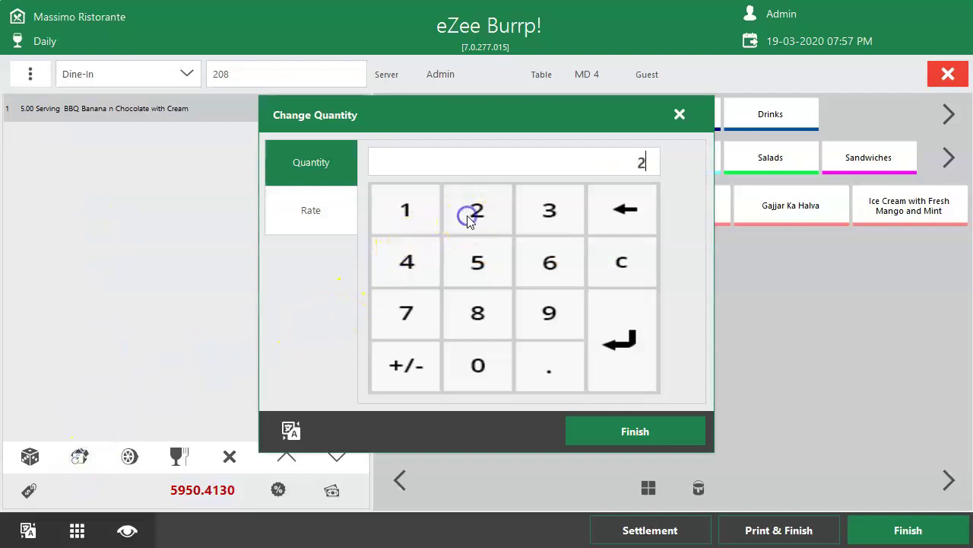
pyautogui.click(598, 426)
# - Give Data Error as the void reason and save the order with Print & Finish
pyautogui.click(766, 268)
pyautogui.click(571, 245)
pyautogui.click(700, 308)
pyautogui.click(775, 526)
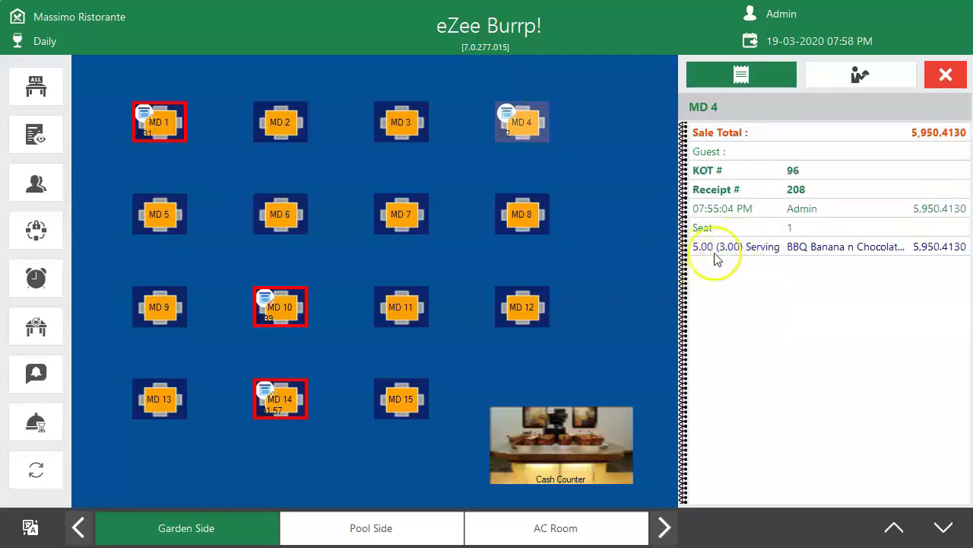
# - Open table MD 4's kitchen order for editing
pyautogui.click(528, 122)
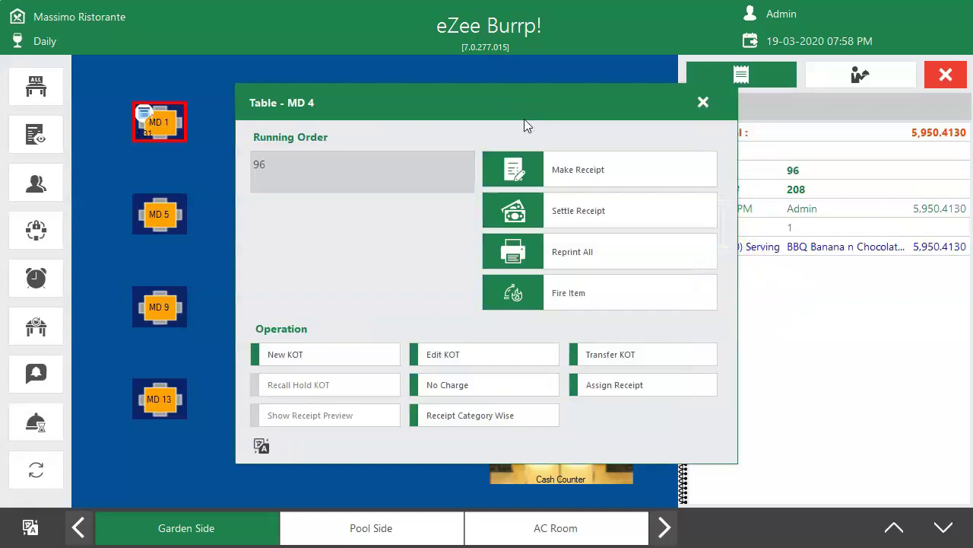
pyautogui.moveTo(521, 118); pyautogui.dragTo(284, 98)
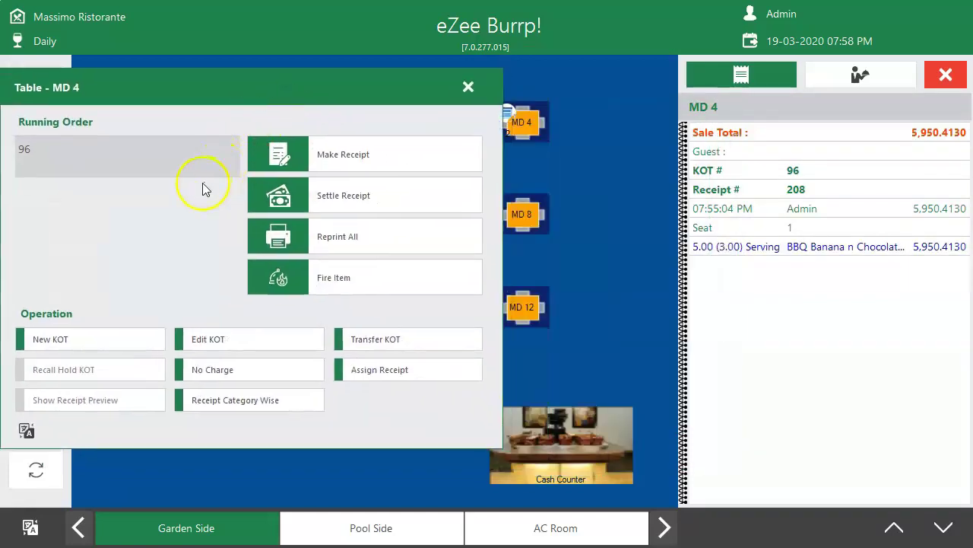
pyautogui.click(210, 341)
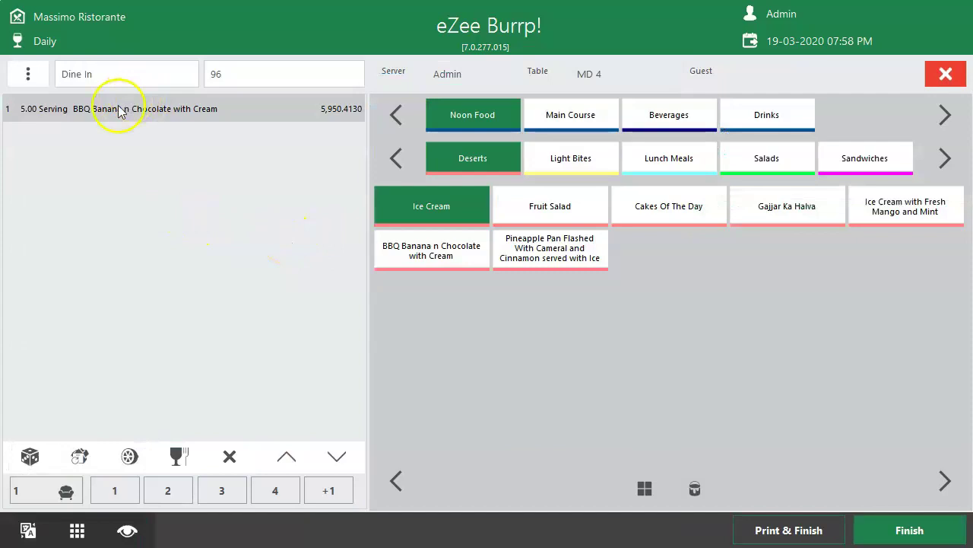
# - Set BBQ Banana n Chocolate to 2 servings, citing Customer Satisfaction as the void reason
pyautogui.click(118, 106)
pyautogui.click(80, 456)
pyautogui.click(491, 213)
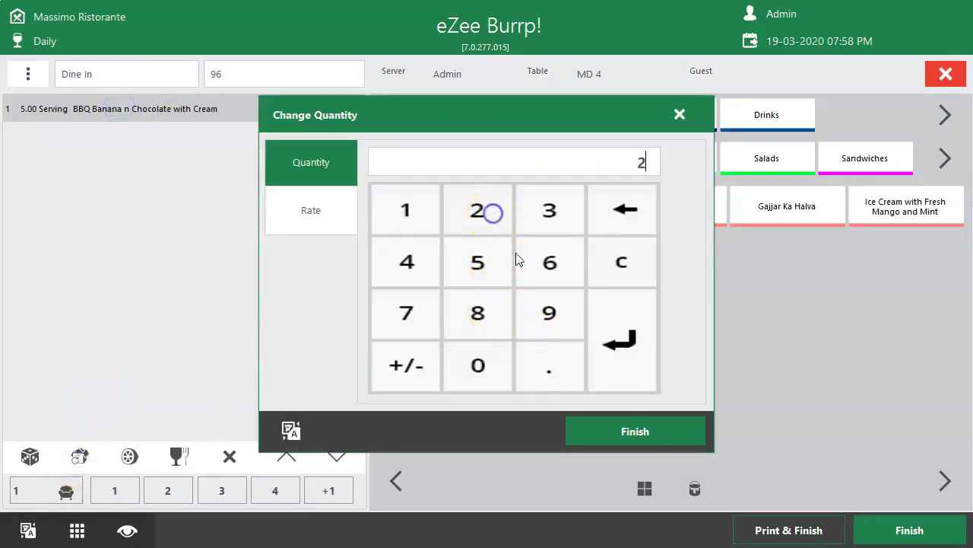
pyautogui.click(628, 437)
pyautogui.click(765, 267)
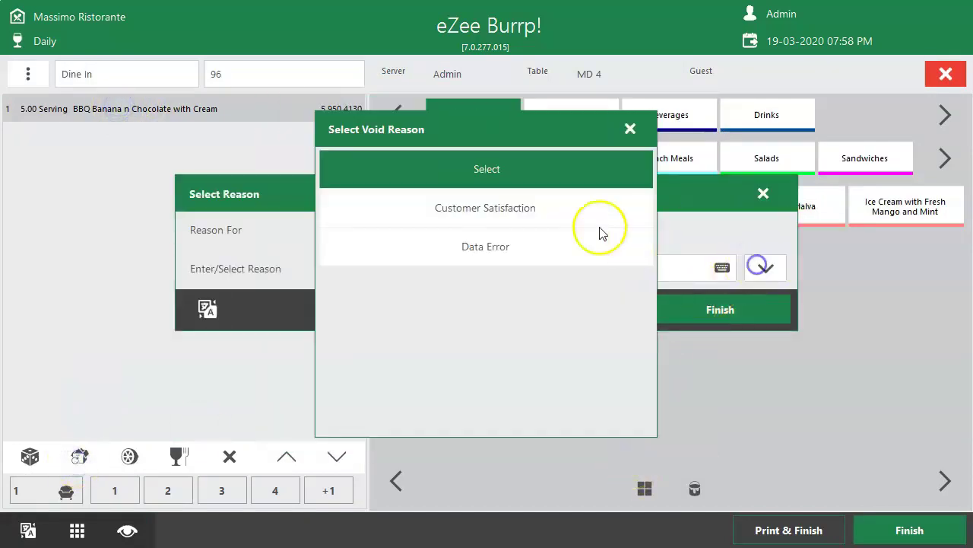
pyautogui.click(522, 216)
pyautogui.click(716, 311)
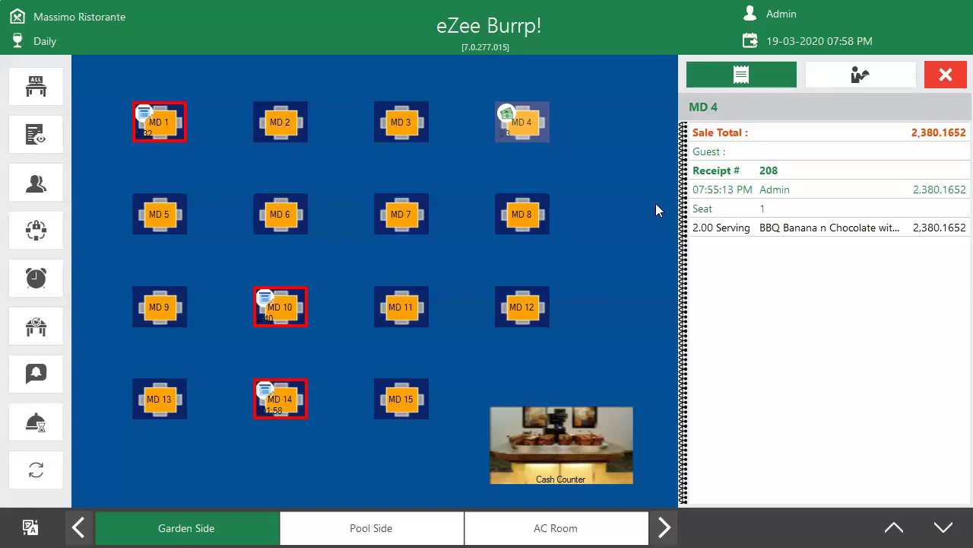
# - Recall take-away receipt 206 from the All Receipt list
pyautogui.click(945, 74)
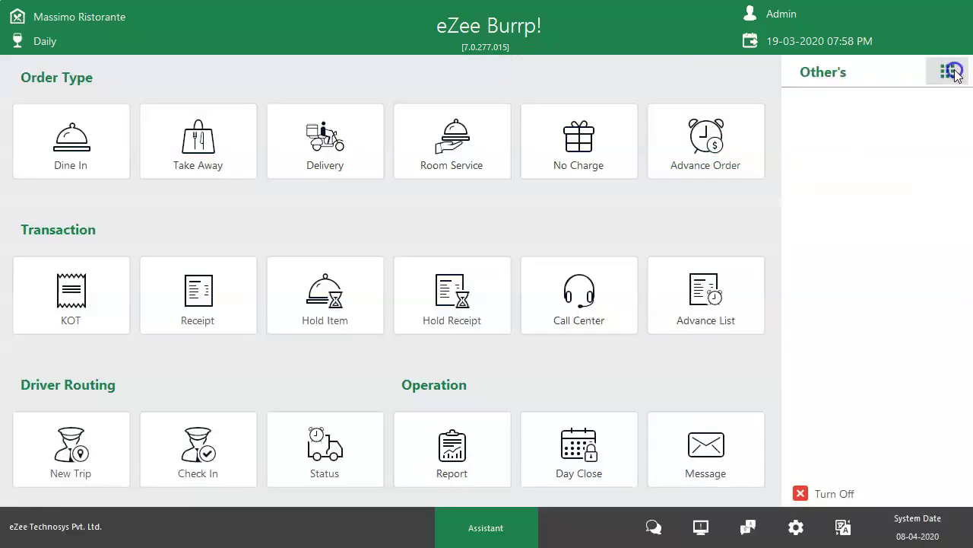
pyautogui.click(238, 296)
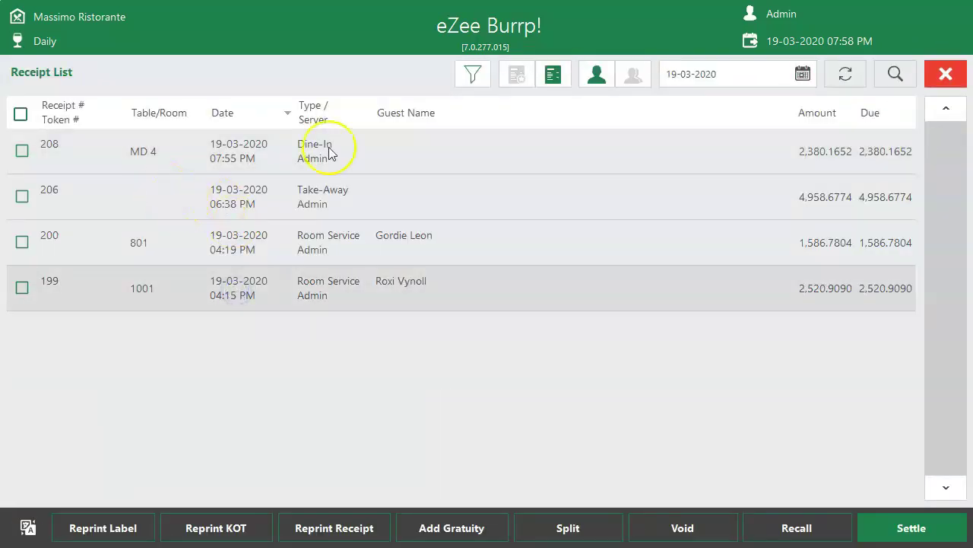
pyautogui.click(628, 76)
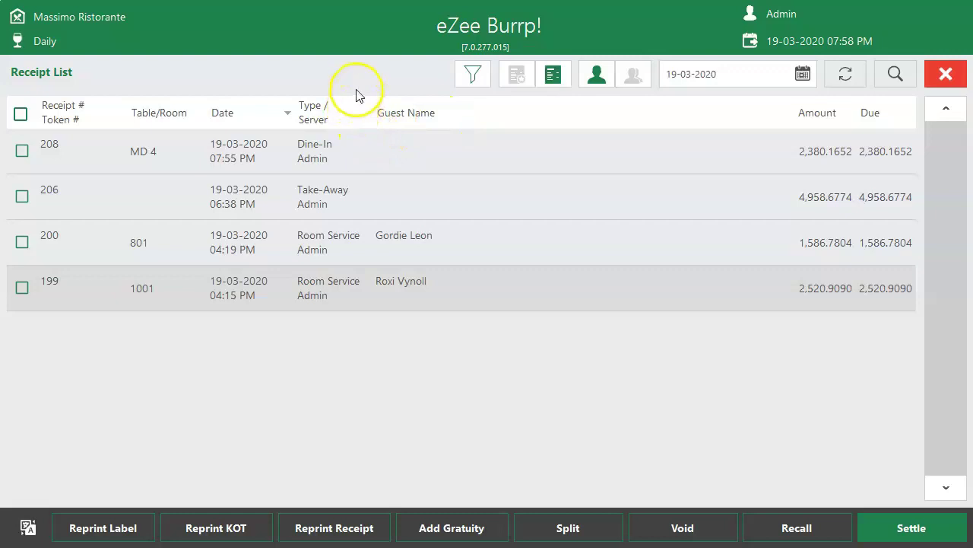
pyautogui.click(553, 80)
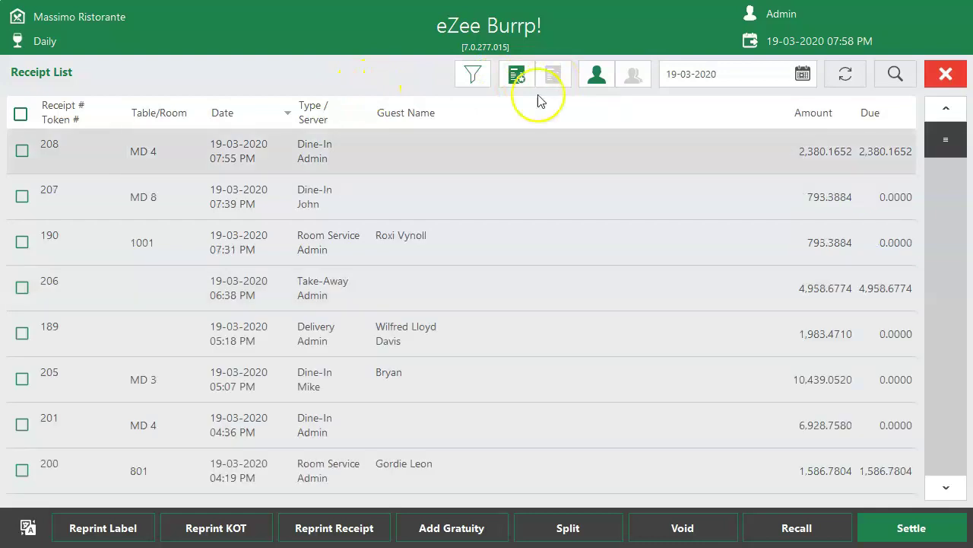
pyautogui.click(22, 287)
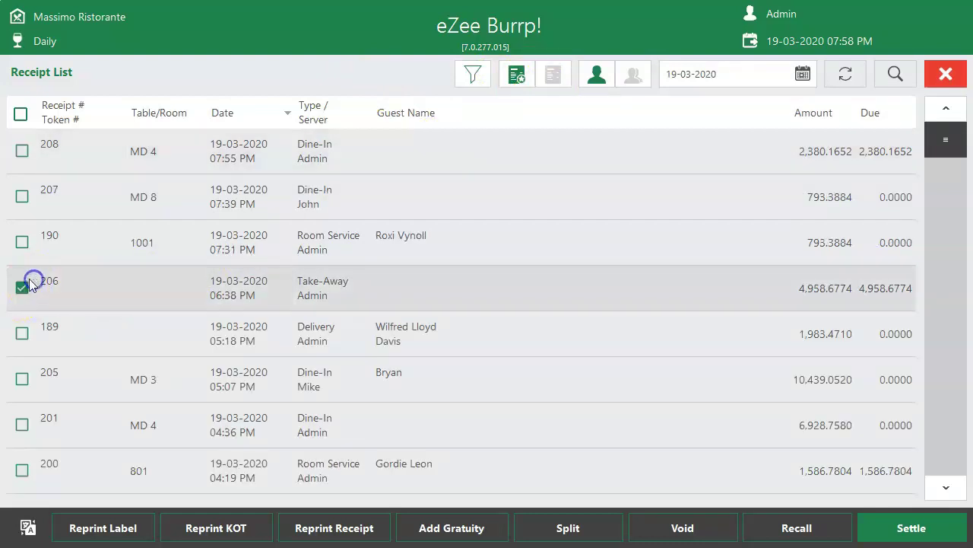
pyautogui.click(782, 524)
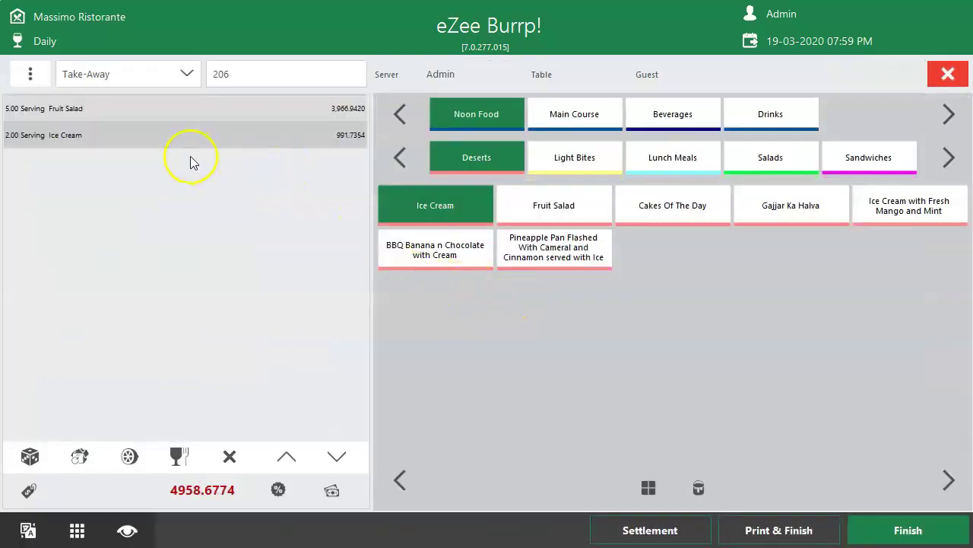
# - Review the recalled order, then close it and the Receipt List unchanged
pyautogui.click(79, 135)
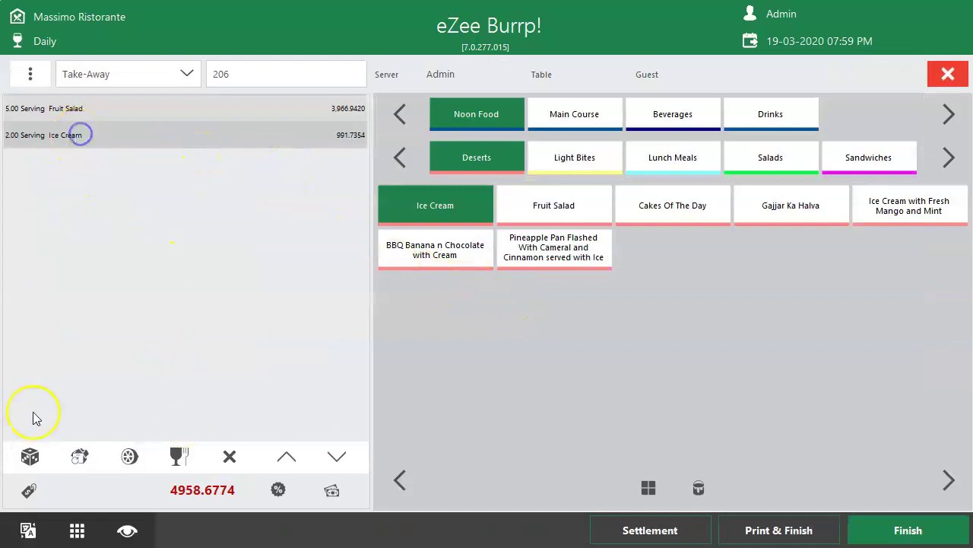
pyautogui.click(960, 71)
pyautogui.click(960, 73)
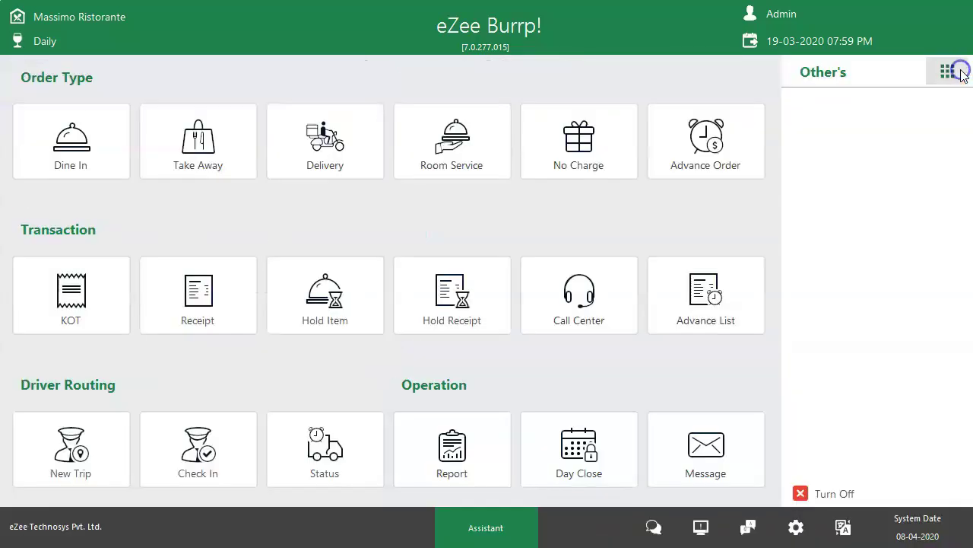